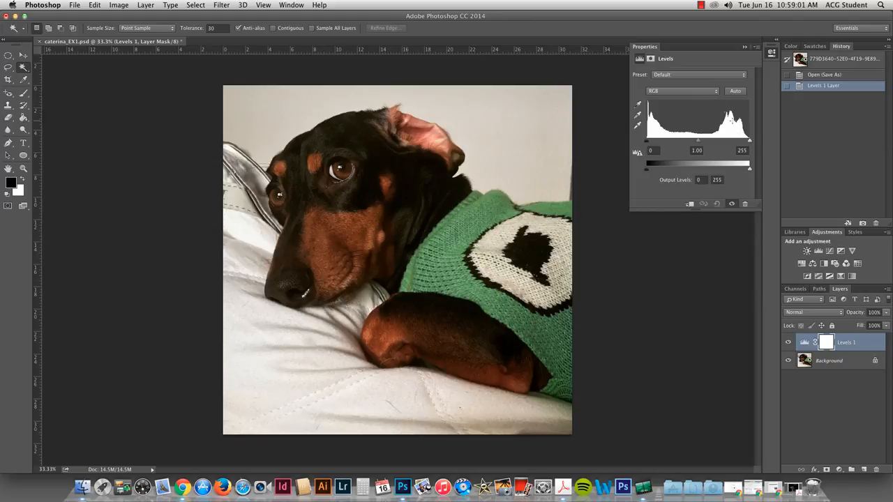
- Brighten the photo's midtones in the Levels 1 adjustment by setting the midtone input level to 1.27
drag(744, 139, 756, 122)
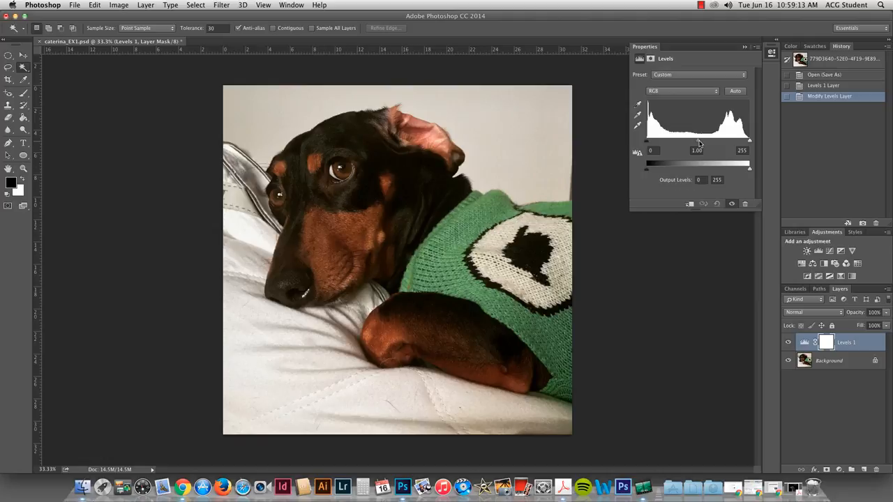
drag(699, 143, 688, 142)
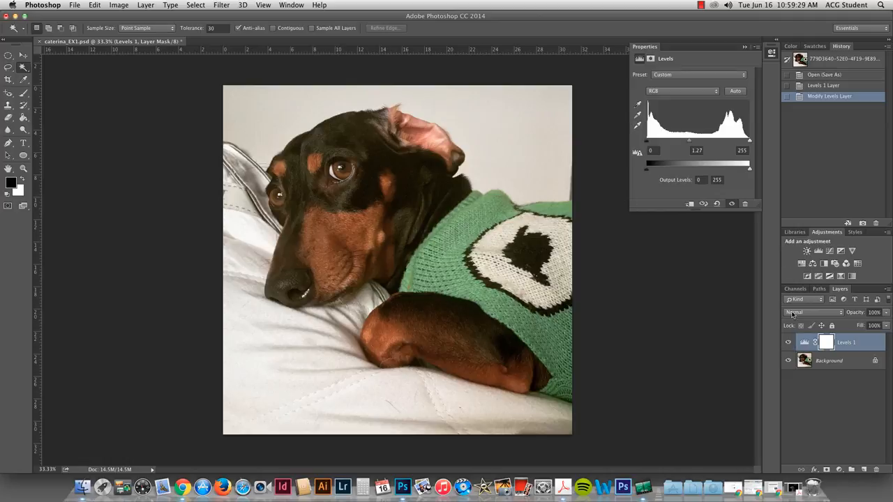
- Float the Layers panel beside the photo, resize it, and toggle the Levels 1 adjustment to compare the image before and after
drag(842, 294, 115, 69)
drag(212, 251, 212, 160)
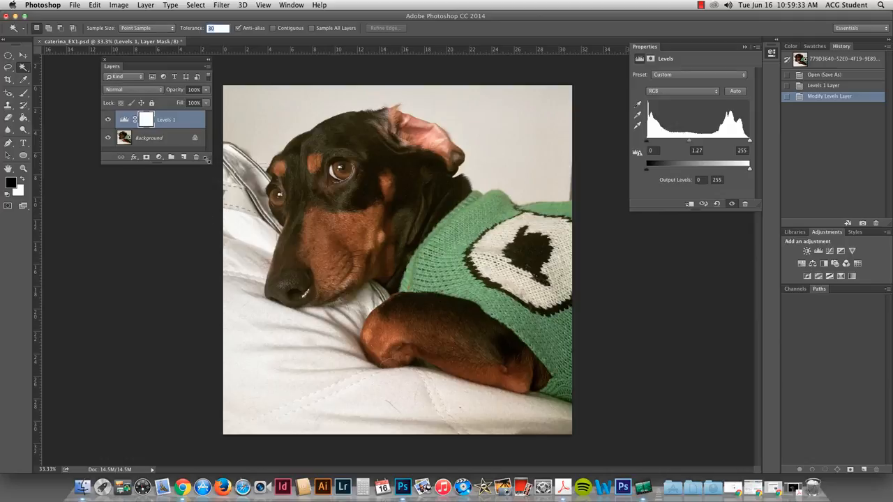
click(107, 120)
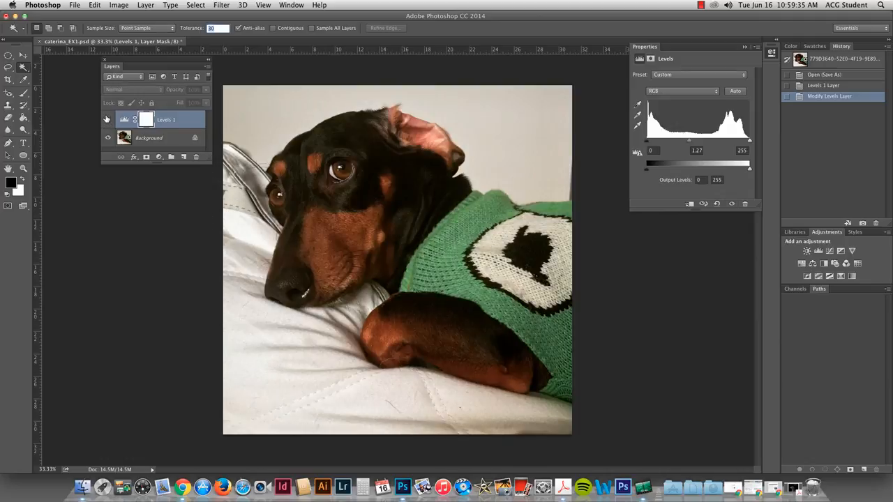
click(108, 120)
click(108, 120)
click(107, 120)
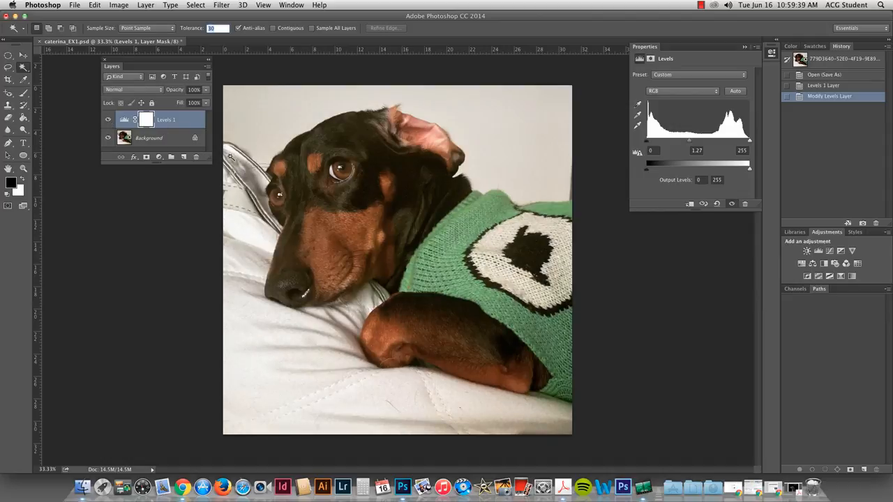
drag(208, 161, 196, 263)
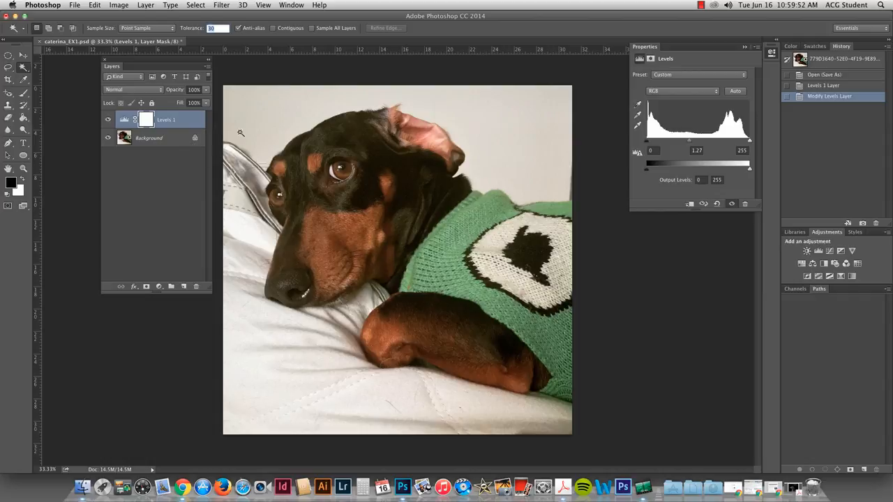
- Duplicate the locked Background layer and hide the original
click(158, 139)
right_click(158, 138)
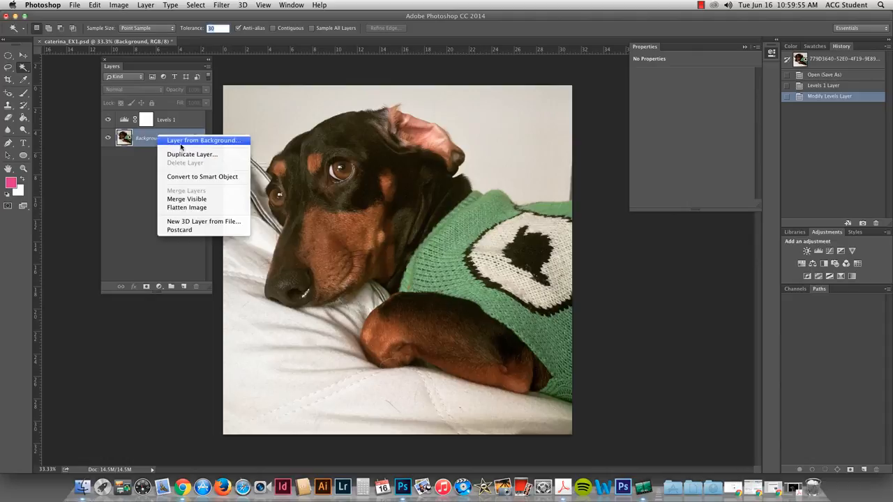
click(142, 142)
drag(161, 141, 182, 287)
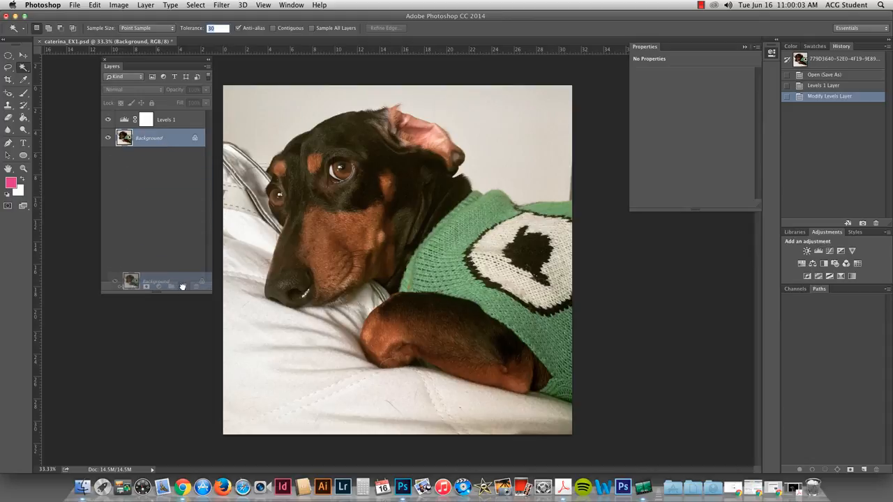
drag(182, 287, 182, 287)
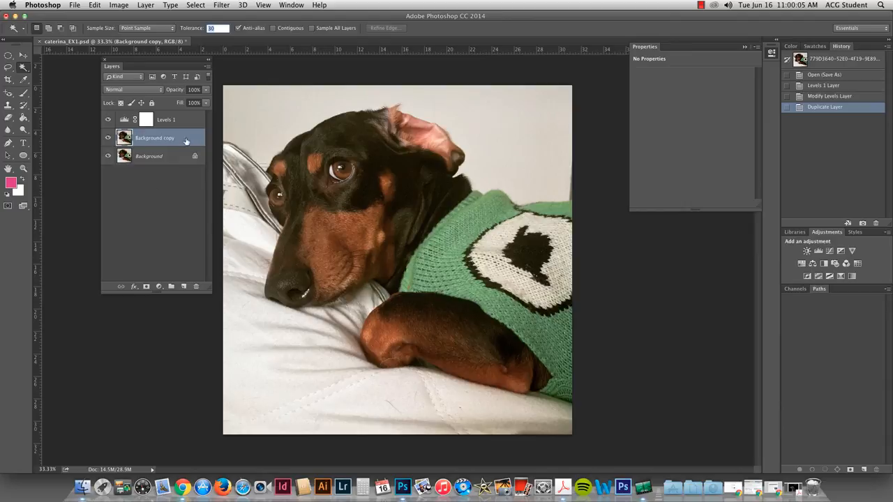
click(108, 156)
- Switch to Acrobat and review the exercise notes in 100_ex1.pdf from the first page, then minimize the document
click(789, 489)
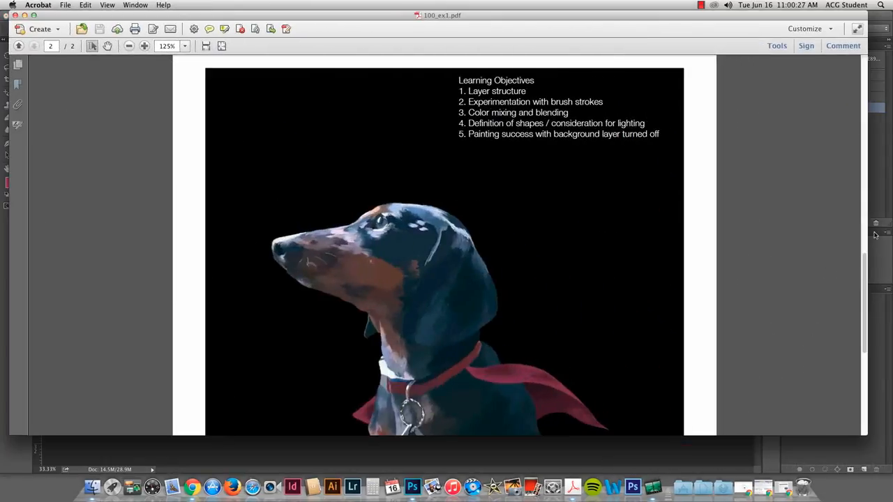
drag(863, 257, 843, 46)
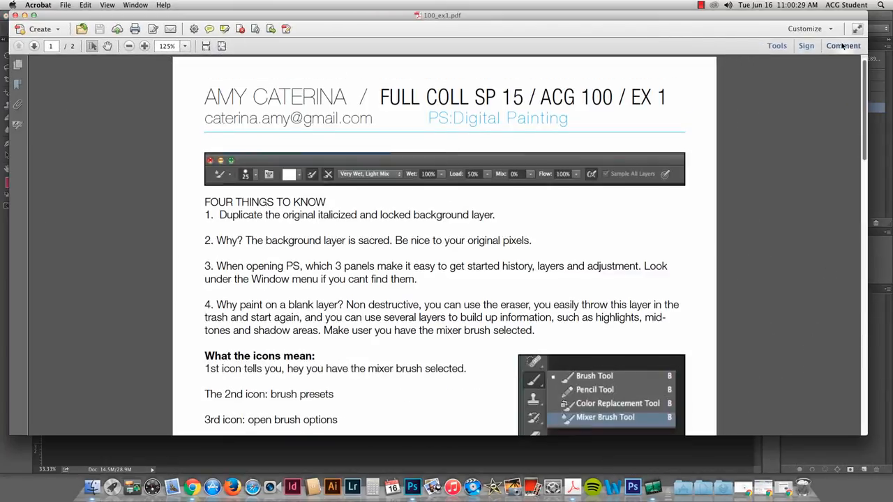
click(24, 15)
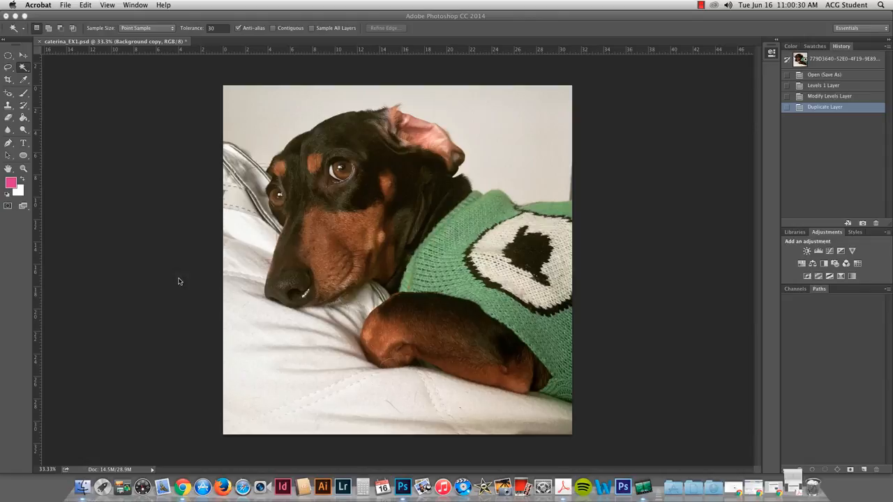
- Create a new empty layer named "big shapes / underpainting" above the Levels 1 adjustment
click(107, 147)
click(174, 122)
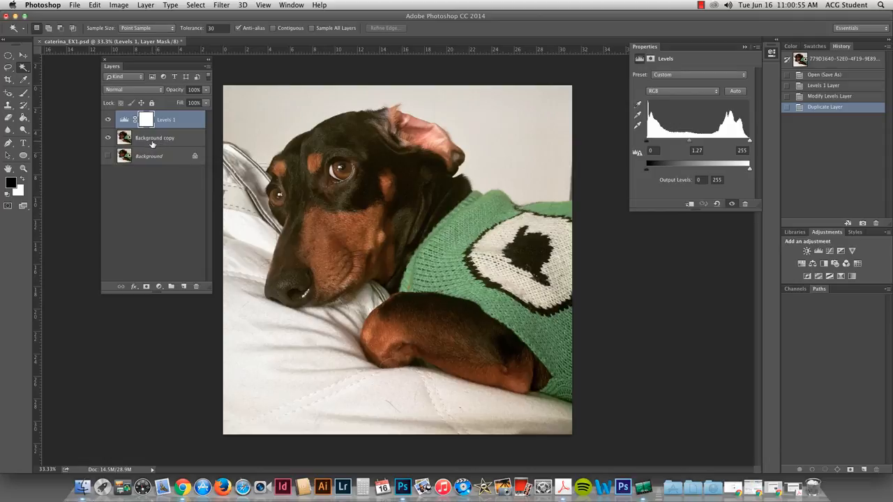
click(147, 6)
mouse_move(151, 16)
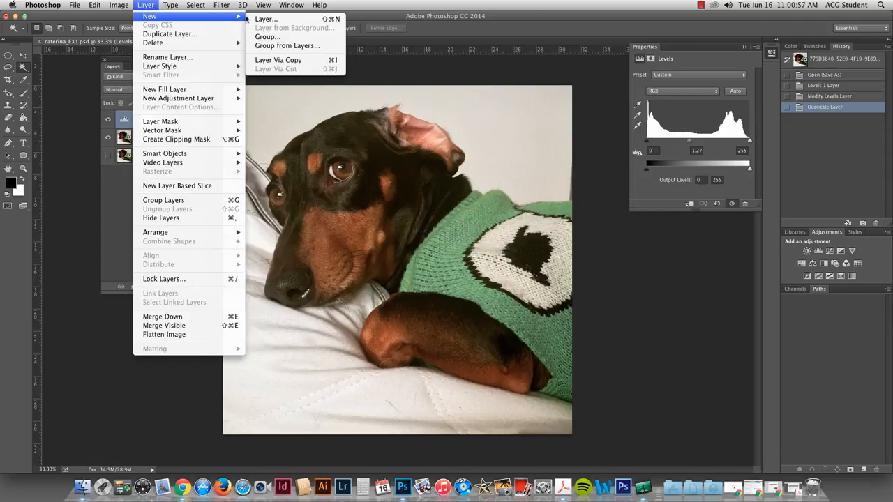
click(267, 19)
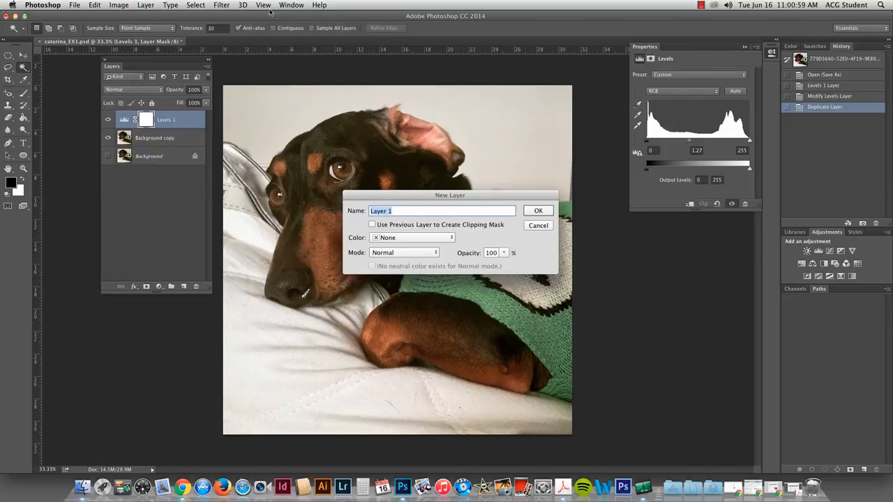
text(big shapes / underpainting)
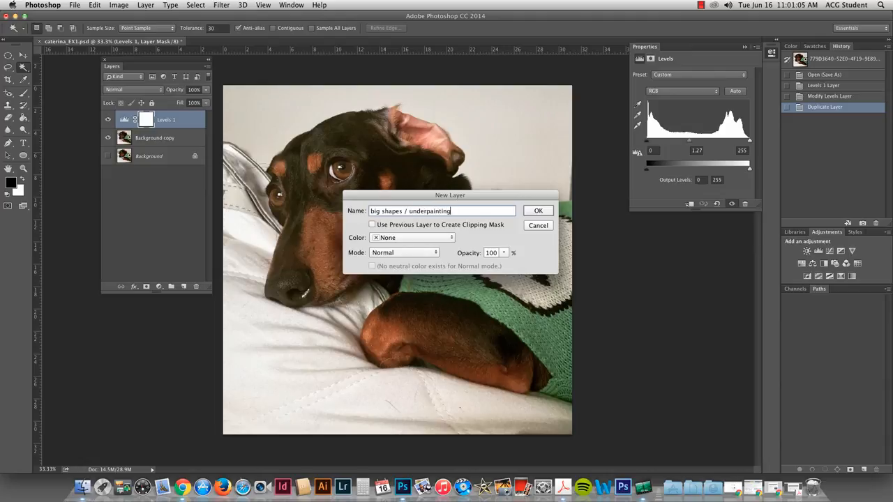
click(539, 211)
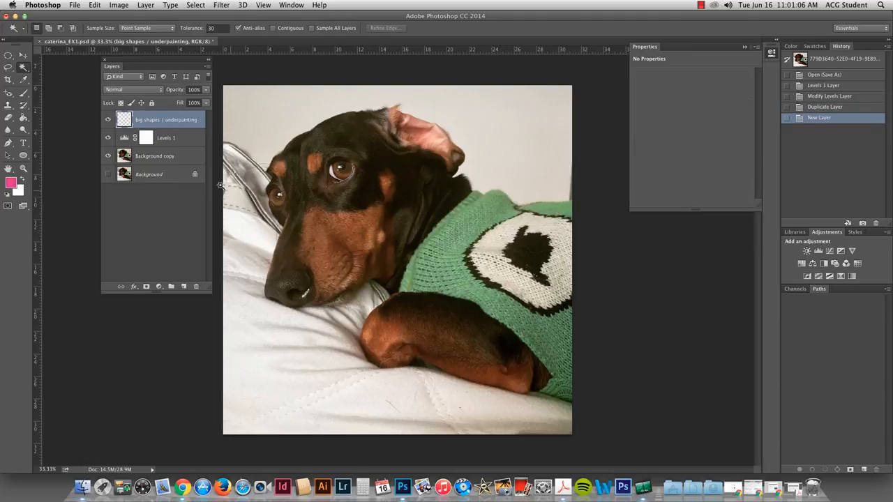
- Add another empty layer above the underpainting layer and name it "intermediate"
click(183, 286)
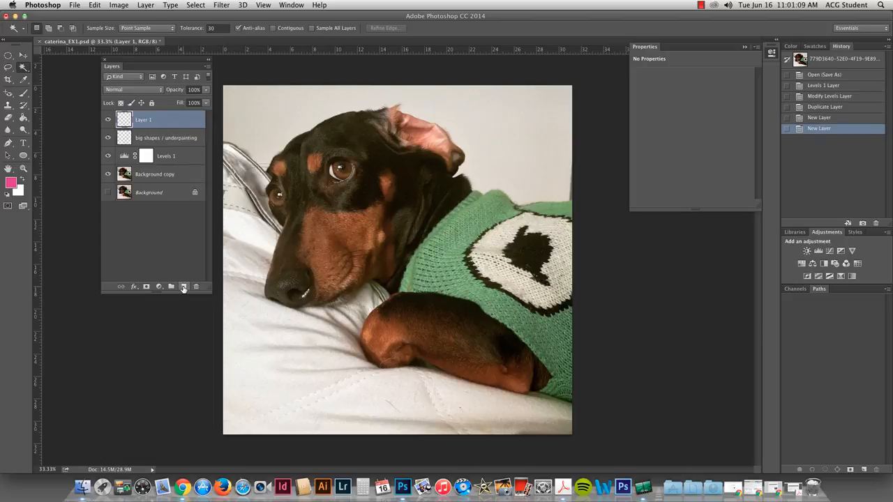
double_click(143, 120)
text(inte)
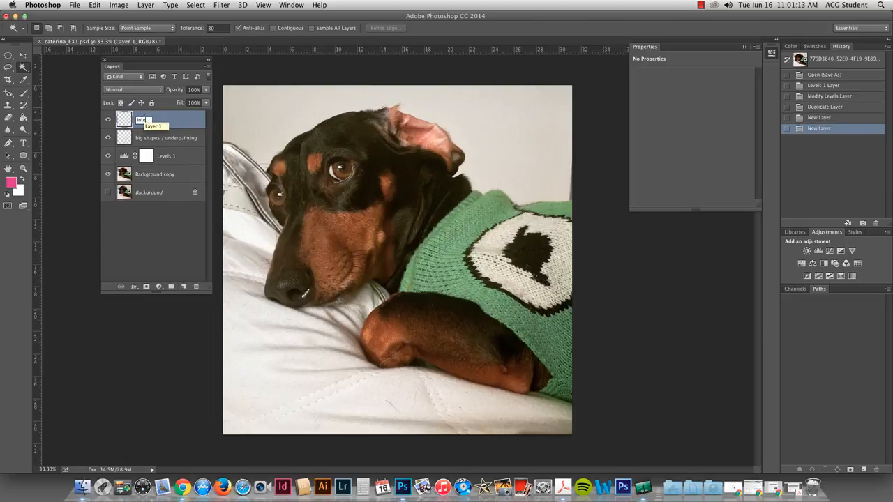
text(rmediate)
click(198, 122)
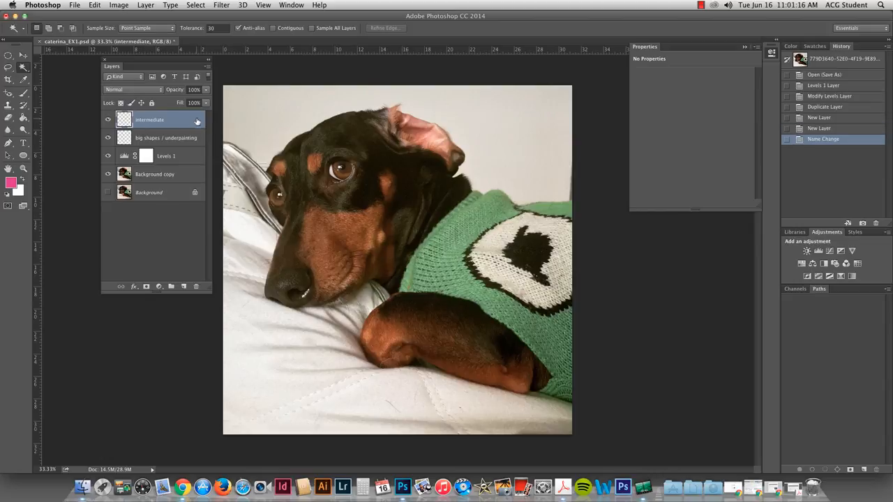
- Create a new empty layer named "details" above the intermediate layer
click(206, 68)
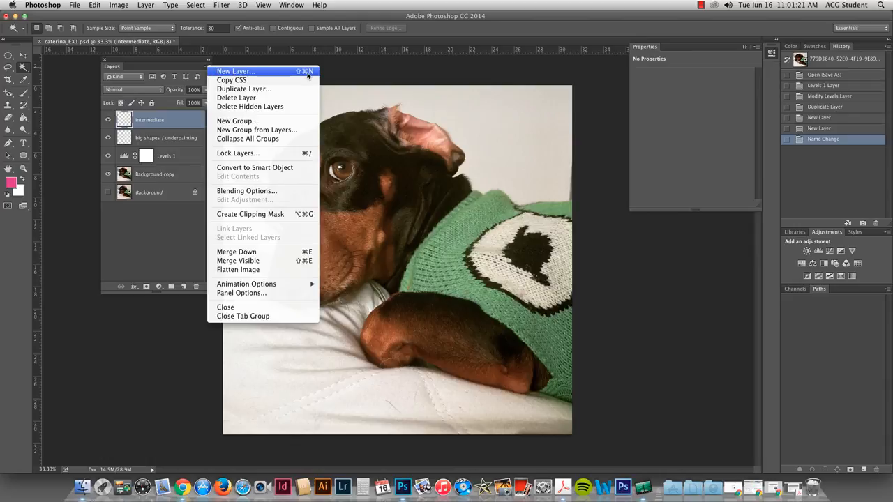
click(249, 72)
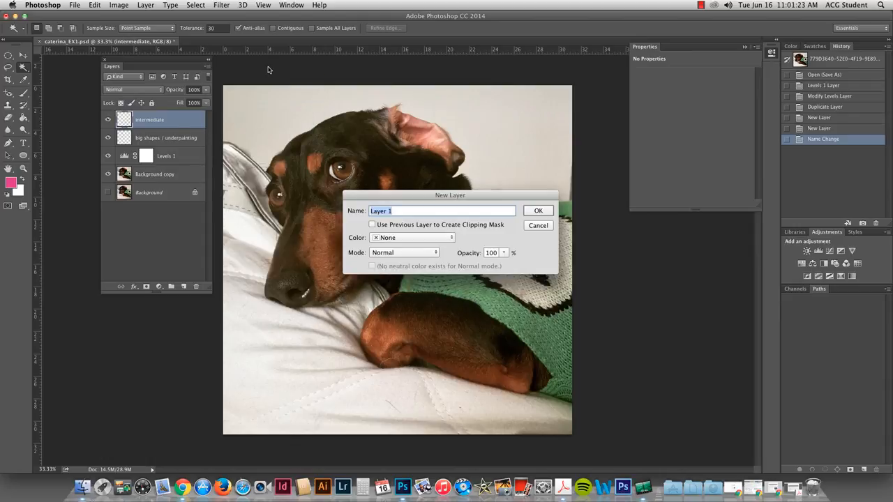
text(details)
click(536, 211)
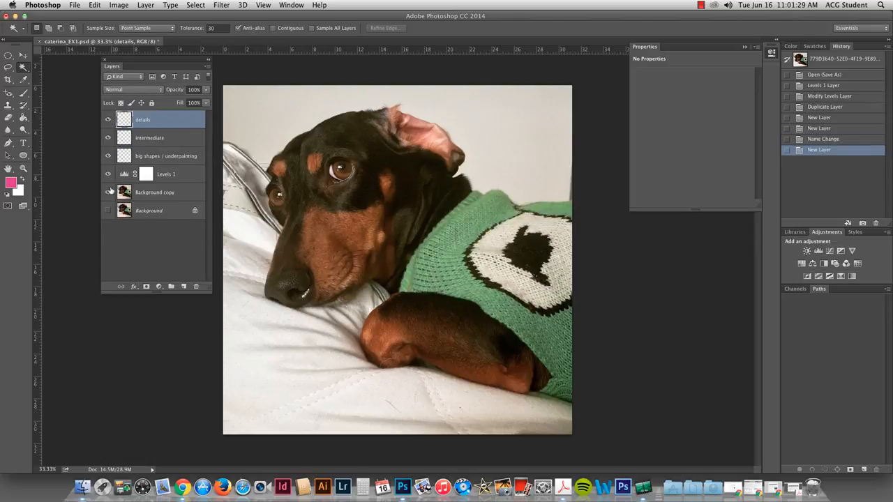
- Hide the Levels 1 and Background copy layers to review the three empty painting layers, then show both again
drag(108, 191, 108, 174)
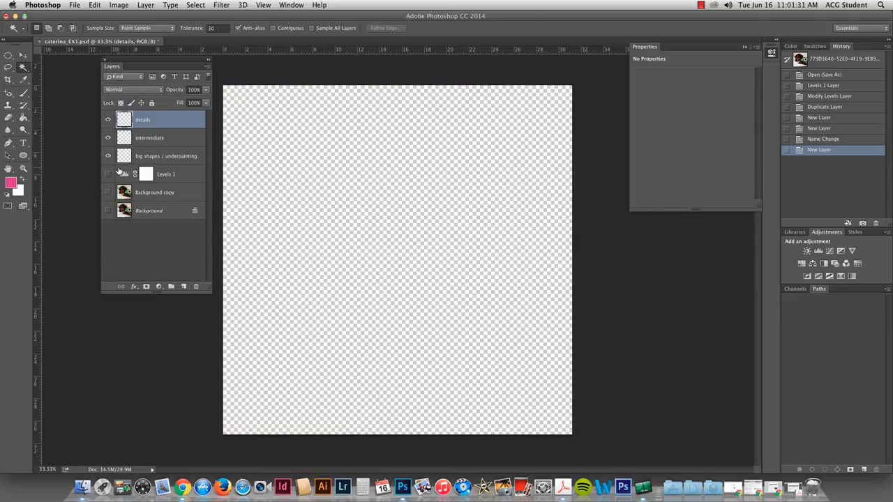
click(166, 157)
click(166, 139)
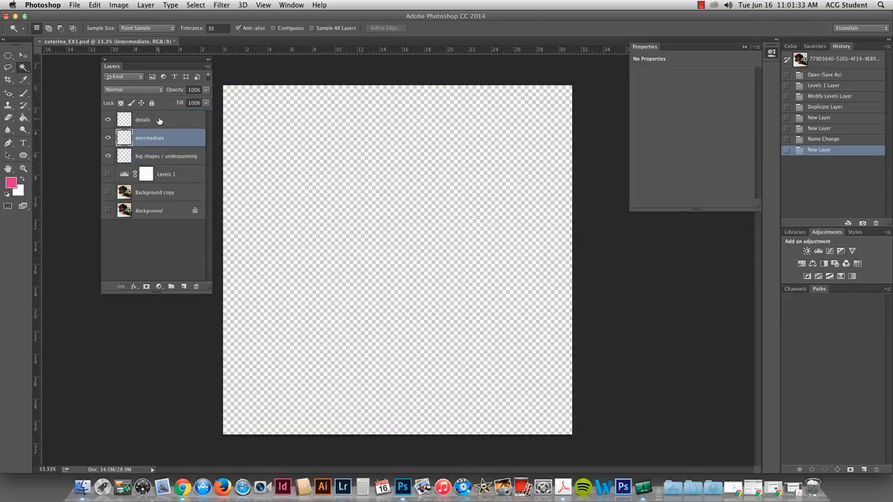
click(159, 120)
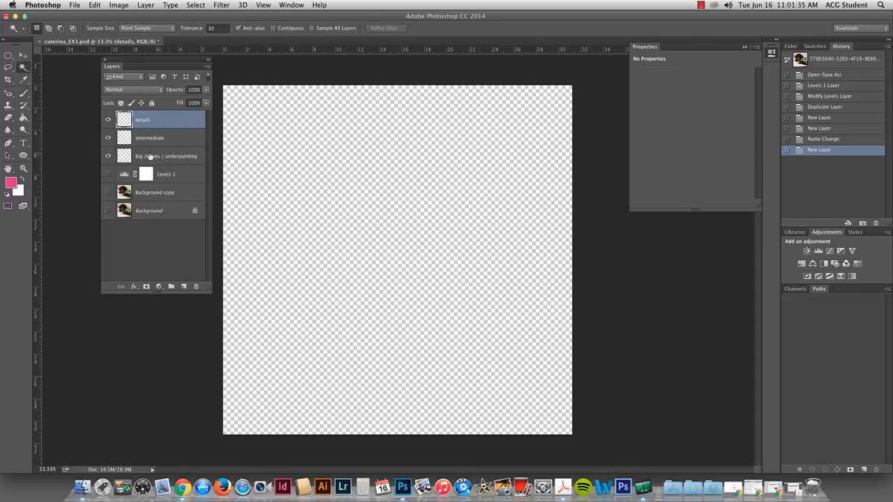
click(164, 157)
click(107, 174)
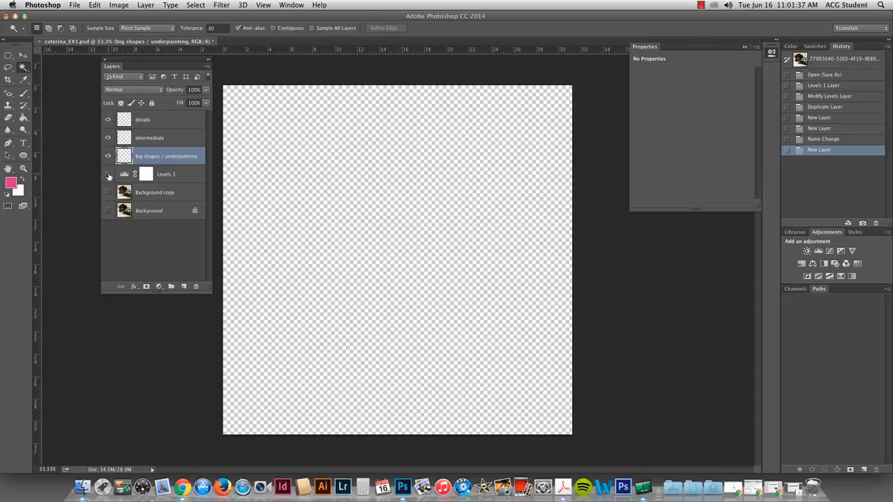
click(107, 192)
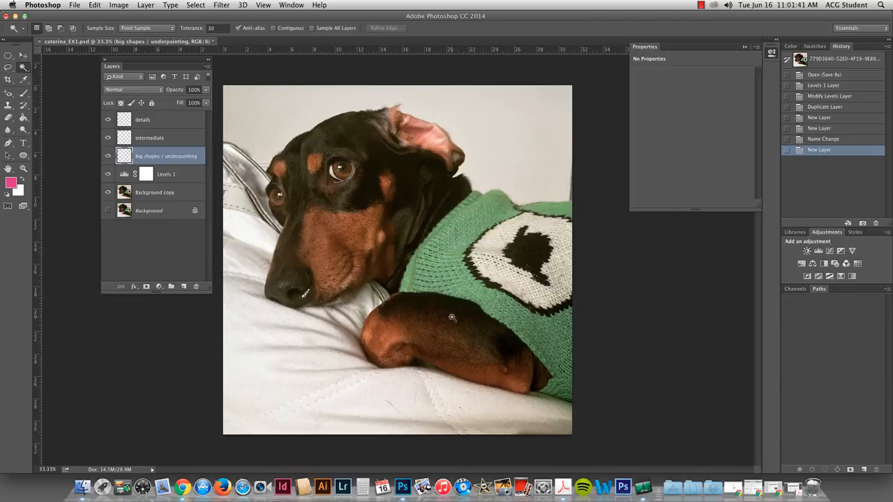
- Step through the upper painting layers and make the intermediate layer active
click(166, 138)
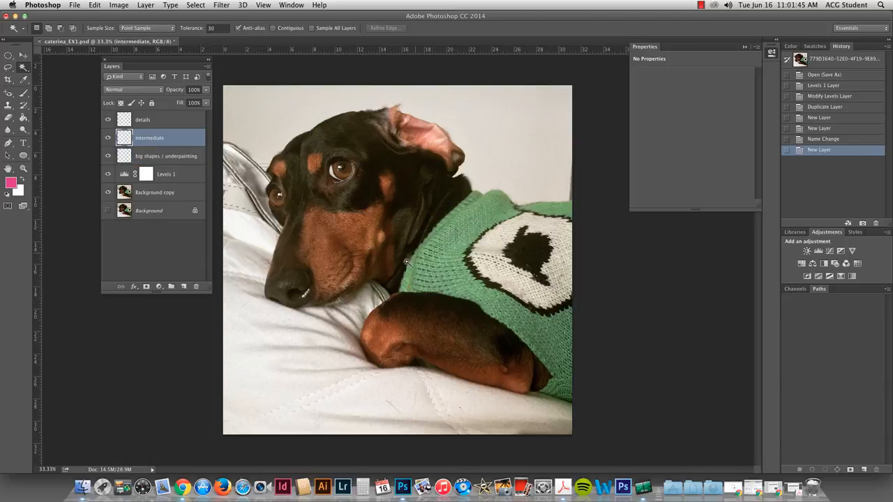
click(169, 122)
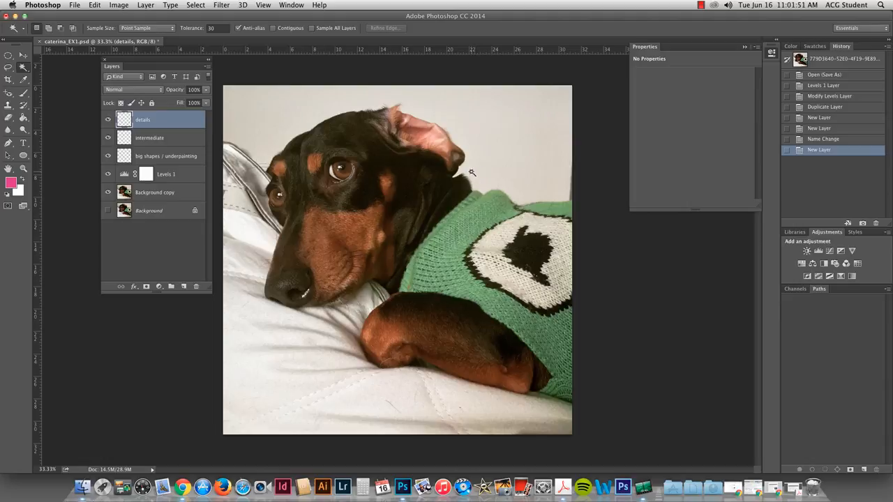
click(173, 145)
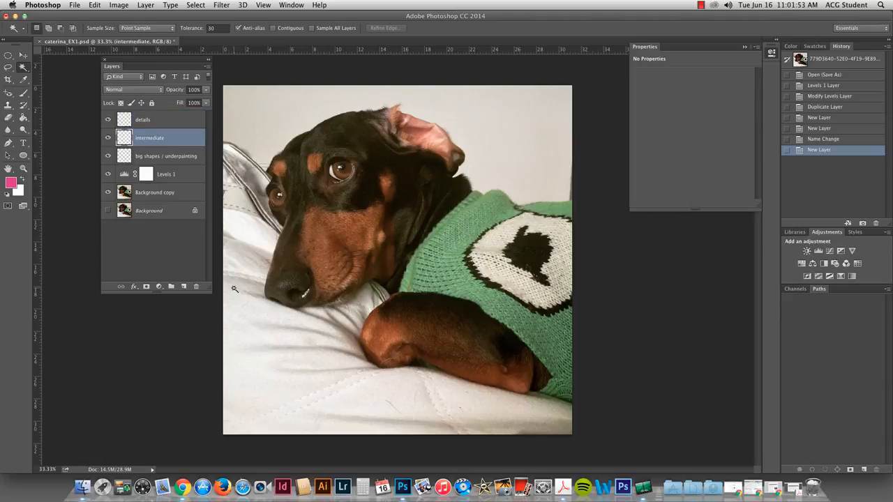